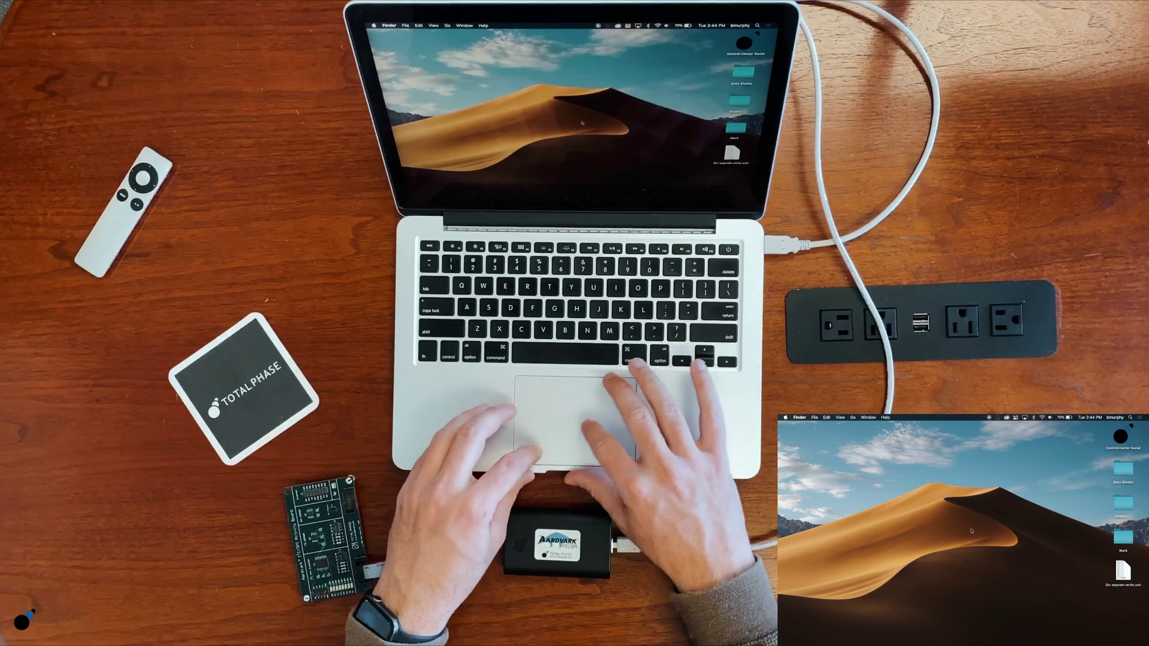
- Launch Control Center Serial from its desktop icon
{"action": "left_click", "coordinate": [1122, 434]}
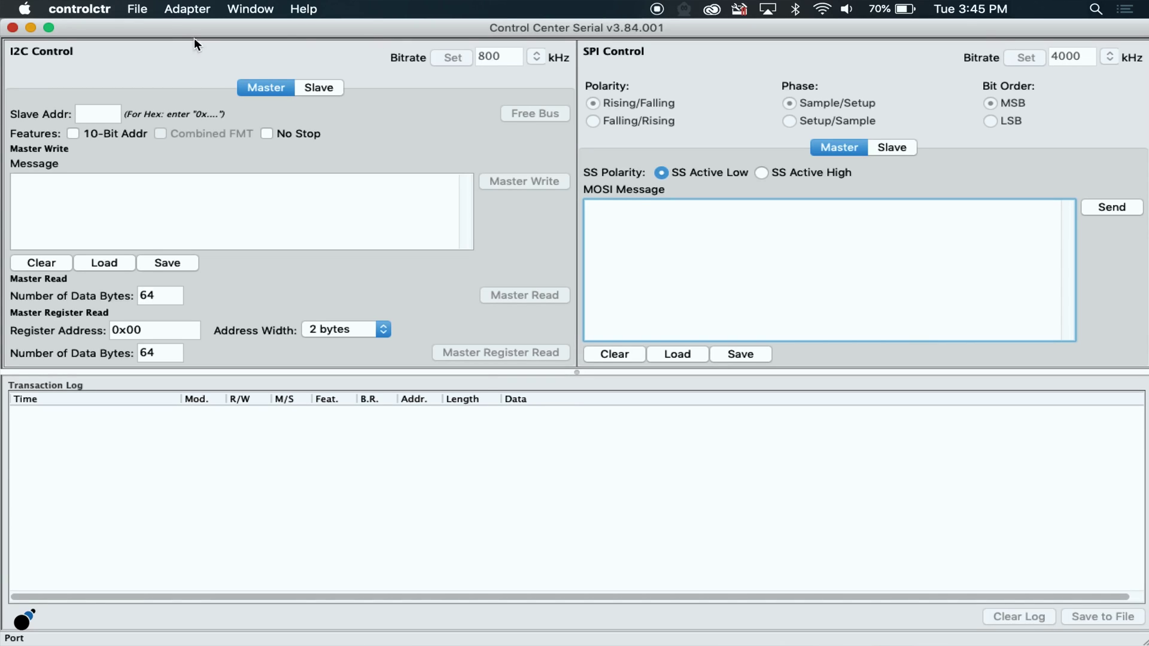
- Connect to the attached Aardvark adapter and enable 5 V target power
{"action": "left_click", "coordinate": [186, 9]}
{"action": "left_click", "coordinate": [197, 244]}
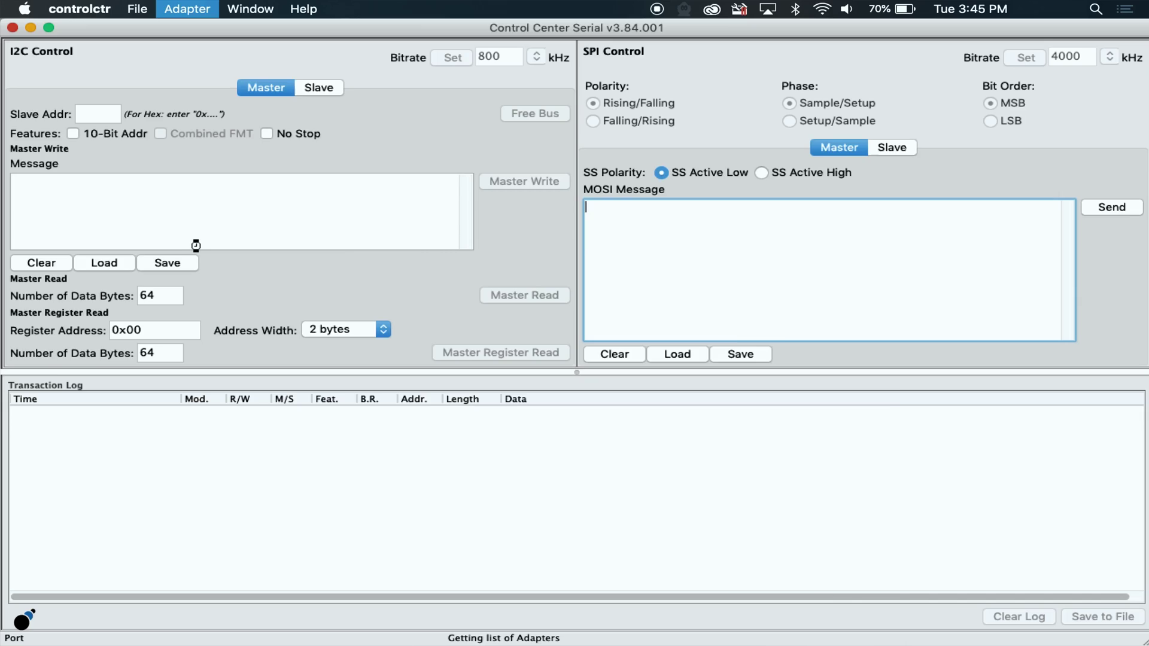
{"action": "left_click", "coordinate": [387, 267]}
{"action": "left_click", "coordinate": [764, 449]}
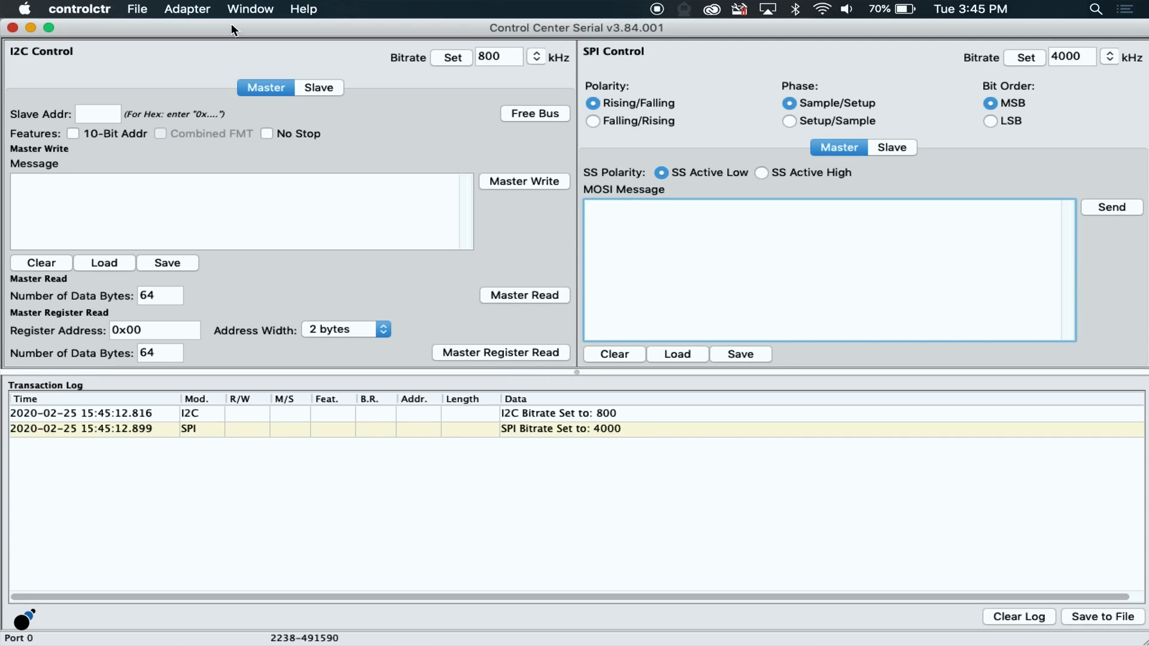
{"action": "left_click", "coordinate": [182, 12]}
{"action": "mouse_move", "coordinate": [241, 146]}
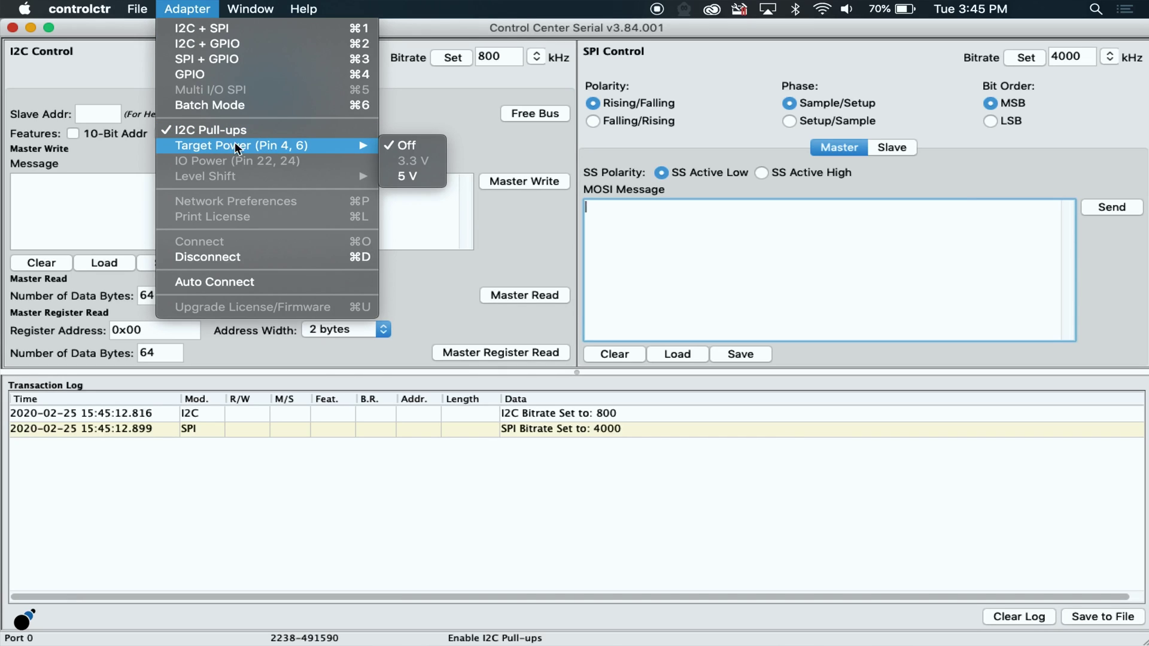
{"action": "left_click", "coordinate": [413, 179]}
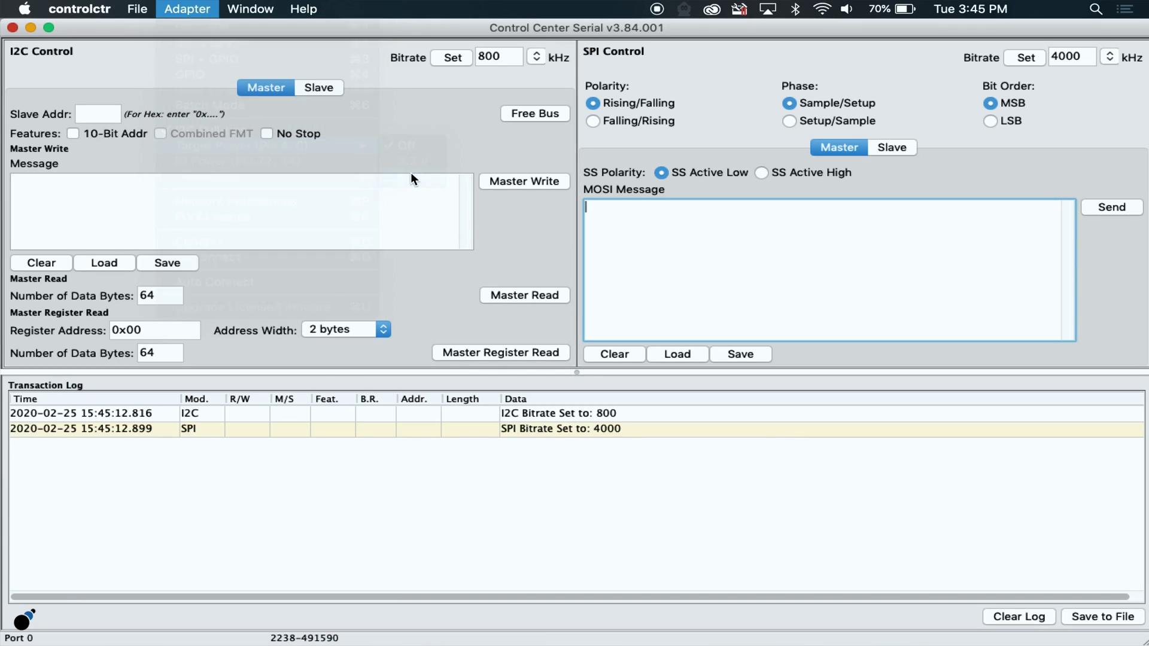
- Master-write bytes 00 11 22 33 to I2C slave address 0x50
{"action": "left_click", "coordinate": [99, 114]}
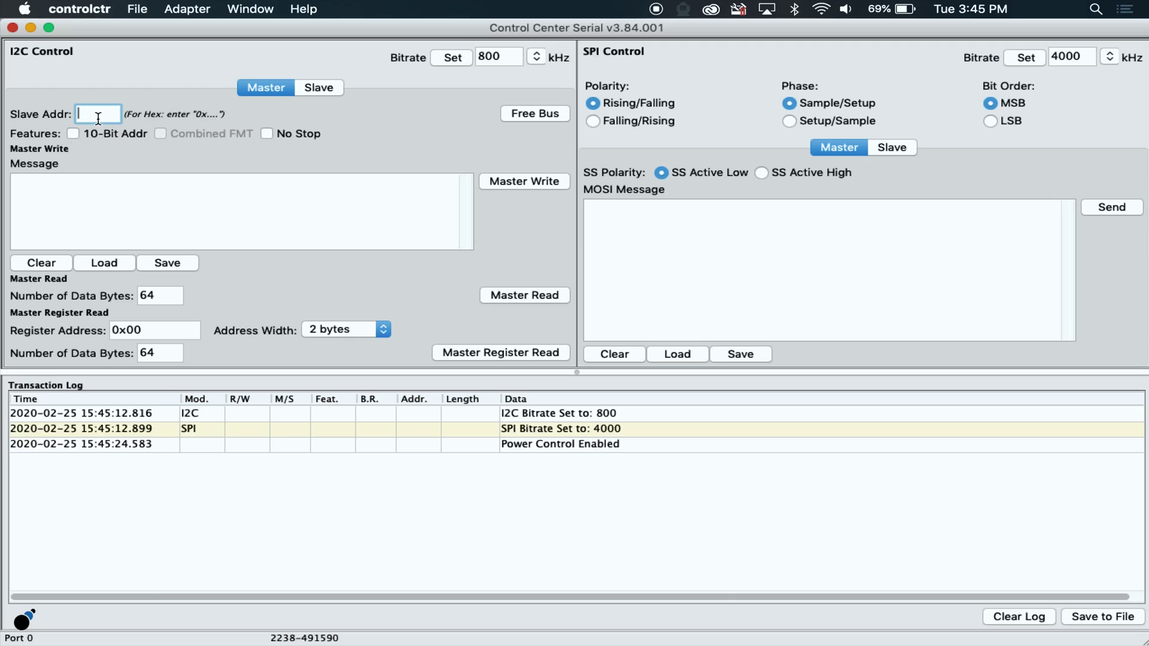
{"action": "type", "text": "0x"}
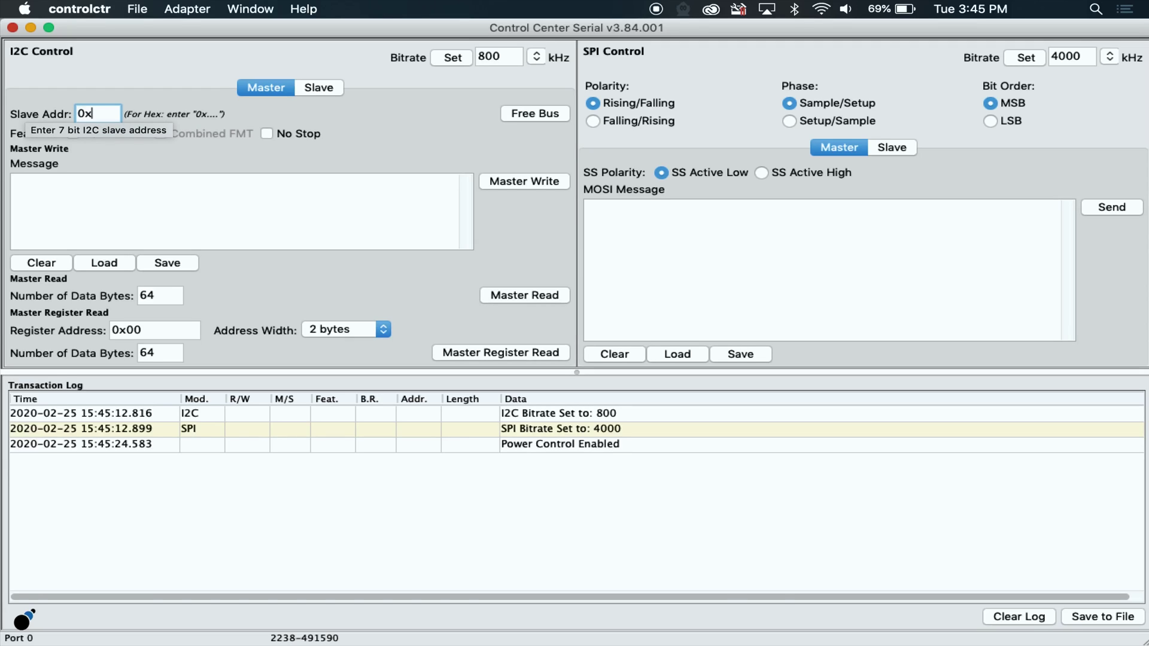
{"action": "type", "text": "50"}
{"action": "left_click", "coordinate": [91, 194]}
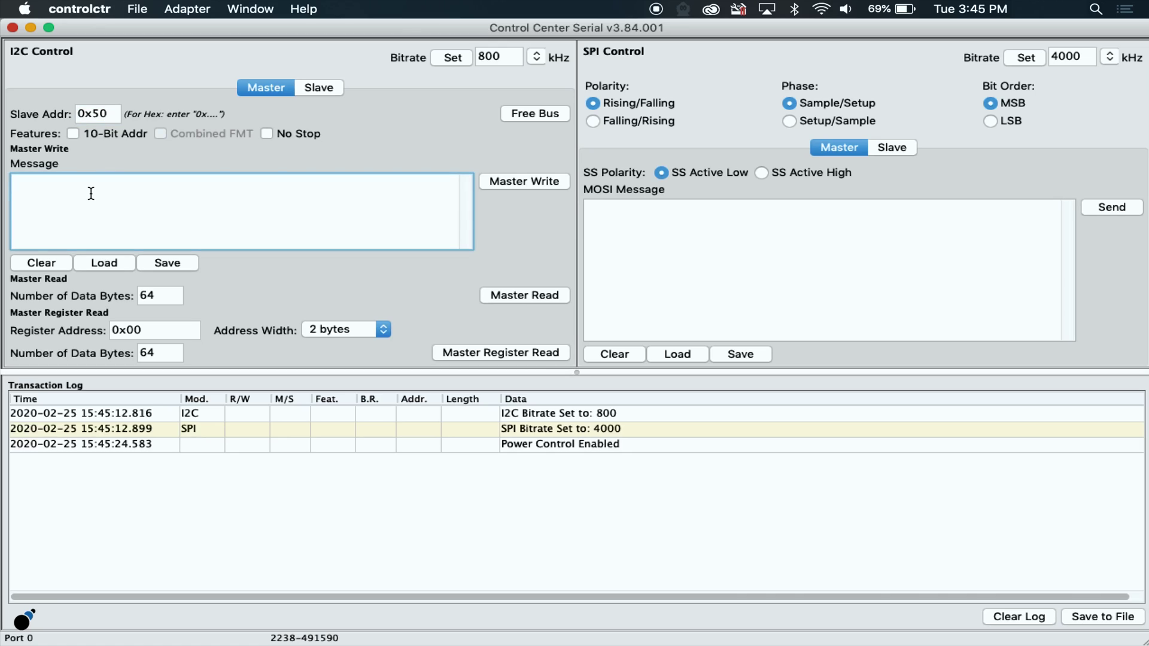
{"action": "type", "text": "00"}
{"action": "type", "text": " 11 "}
{"action": "type", "text": "22 33"}
{"action": "left_click", "coordinate": [512, 181]}
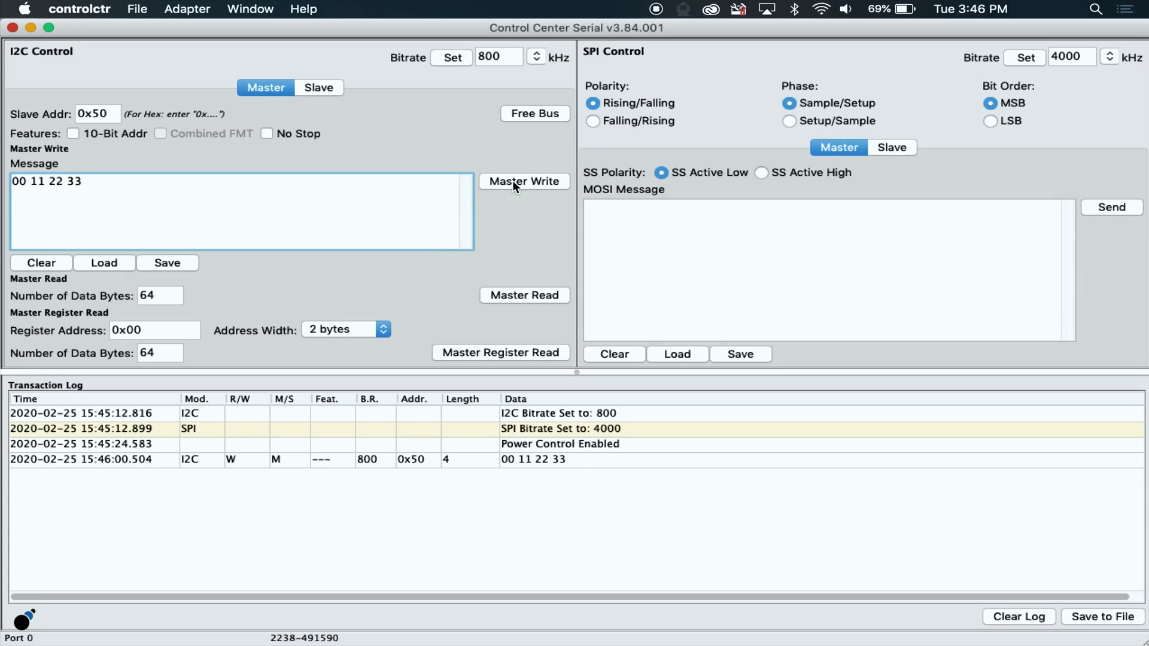
- Write a single 00 byte, read 64 bytes from 0x50, and view the read's details
{"action": "left_click_drag", "start_coordinate": [86, 181], "coordinate": [3, 178]}
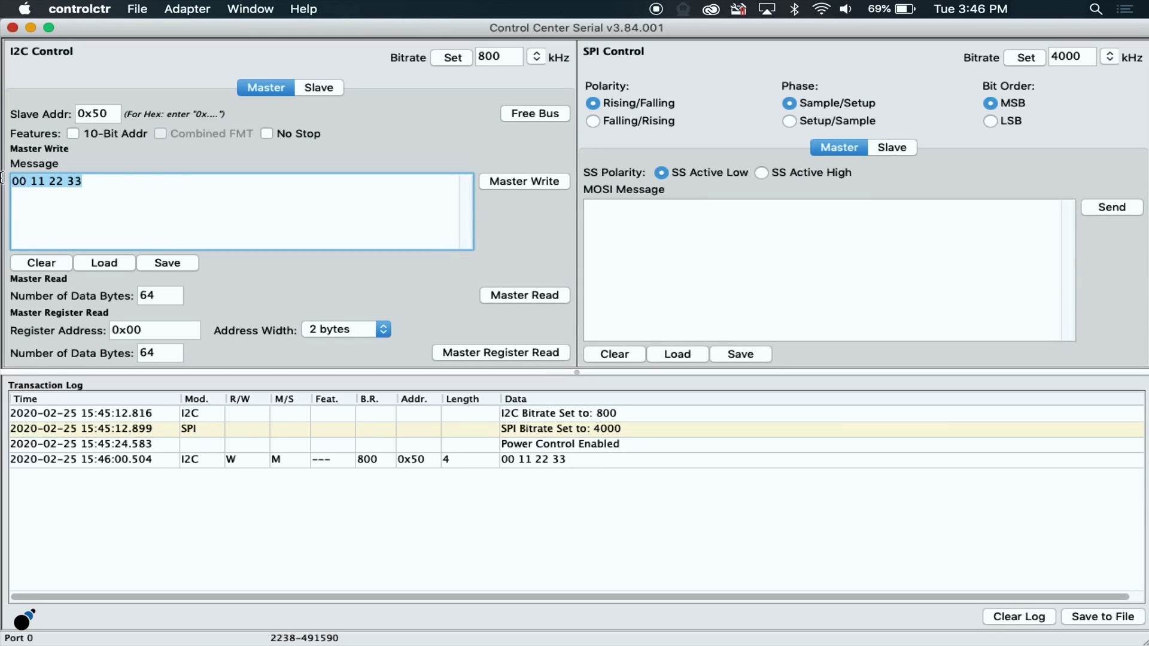
{"action": "key", "text": "BackSpace"}
{"action": "type", "text": "00"}
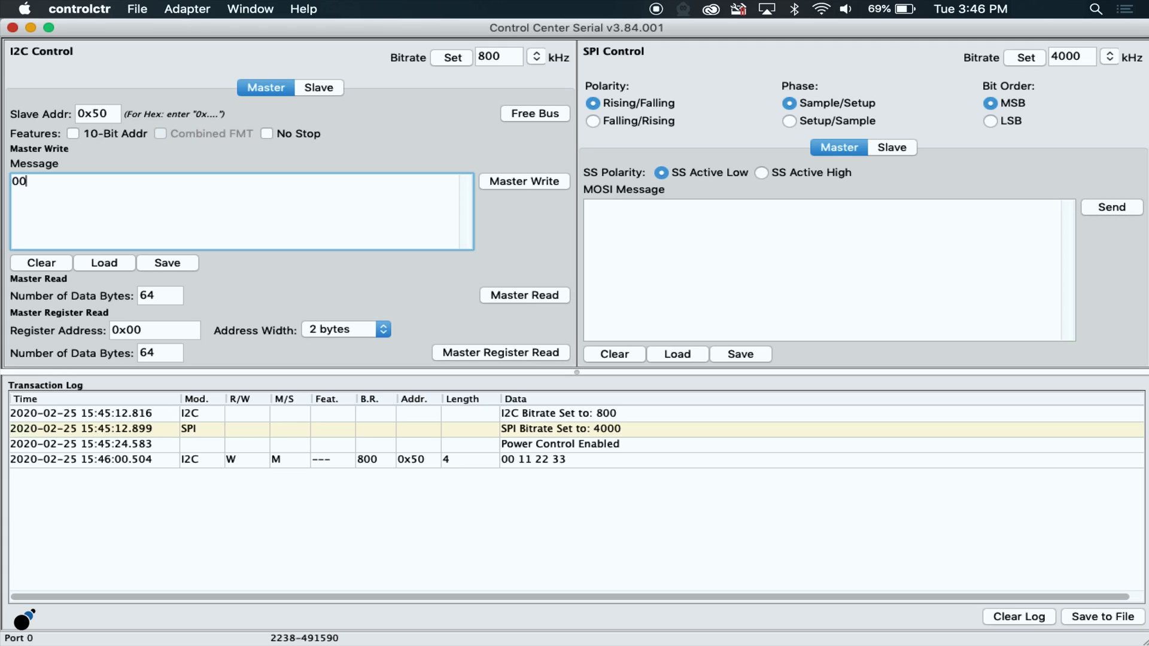
{"action": "left_click", "coordinate": [517, 182]}
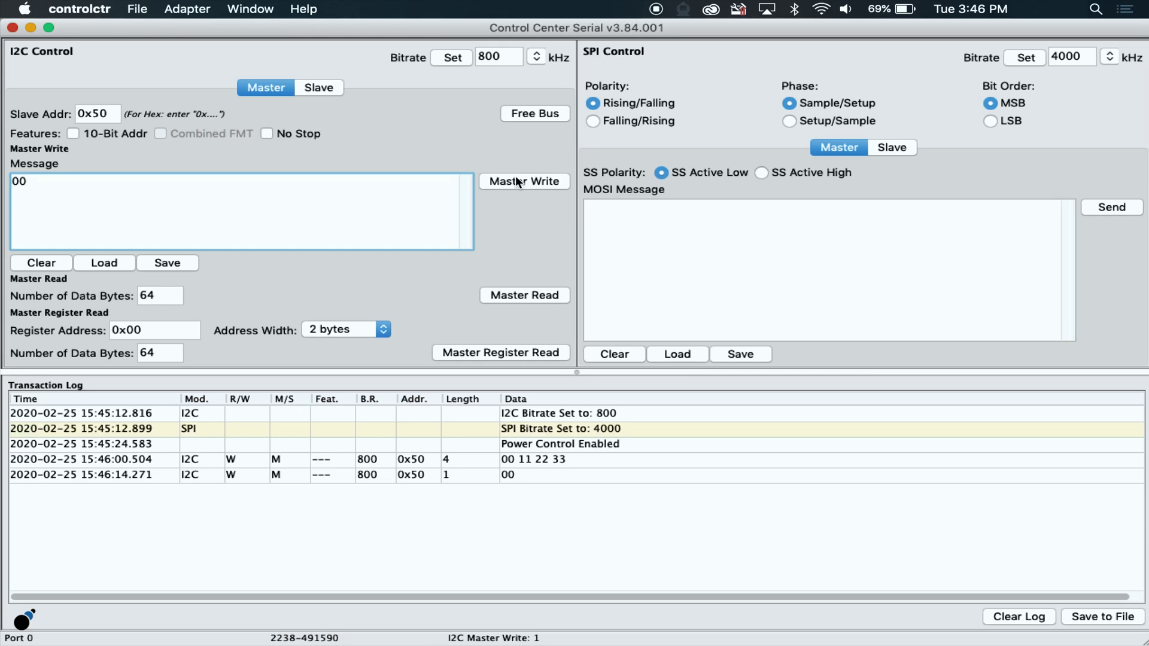
{"action": "left_click", "coordinate": [515, 293]}
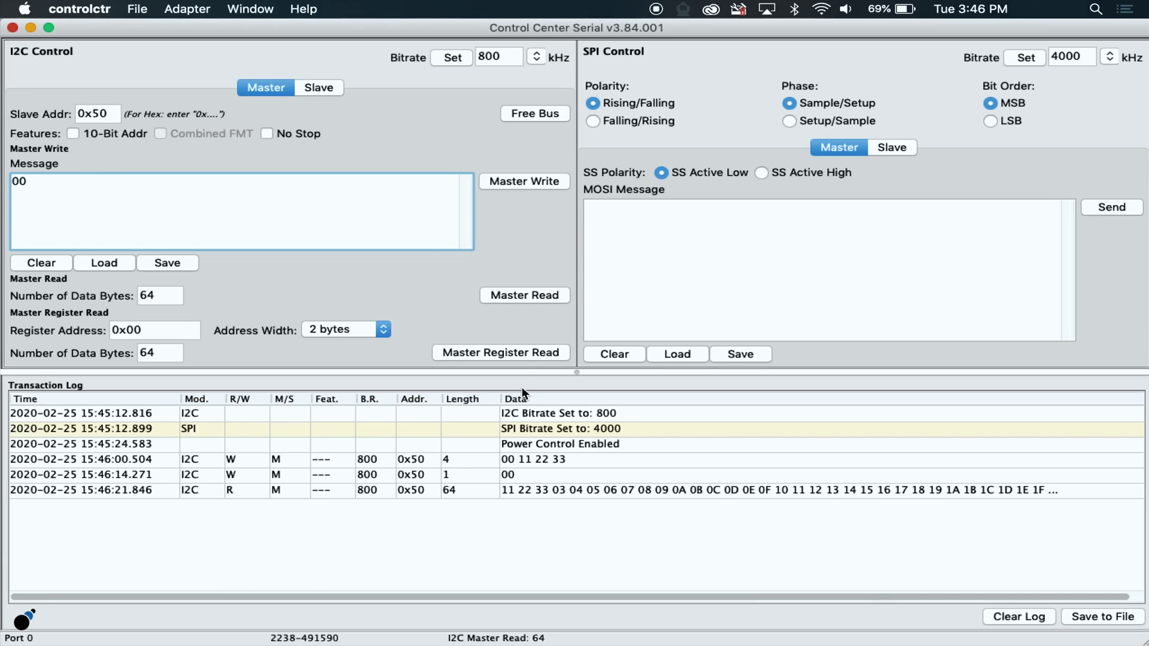
{"action": "double_click", "coordinate": [522, 493]}
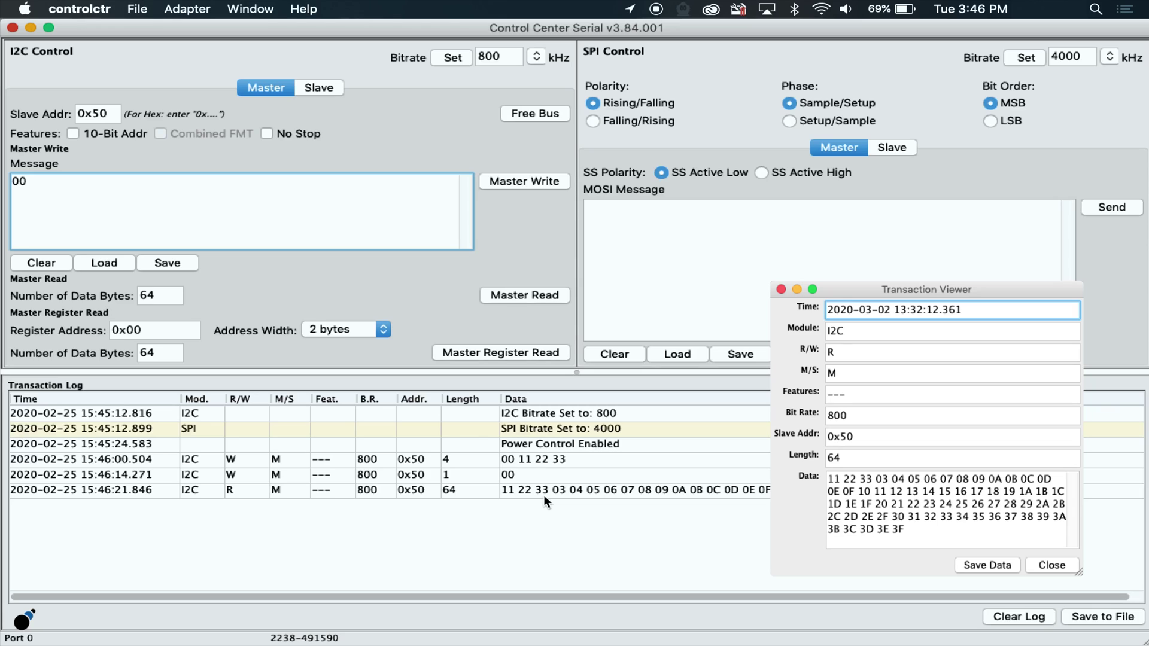
- Close the viewer, enter Batch Mode, and choose i2c-eeprom-write.xml from the Desktop
{"action": "key", "text": "Escape"}
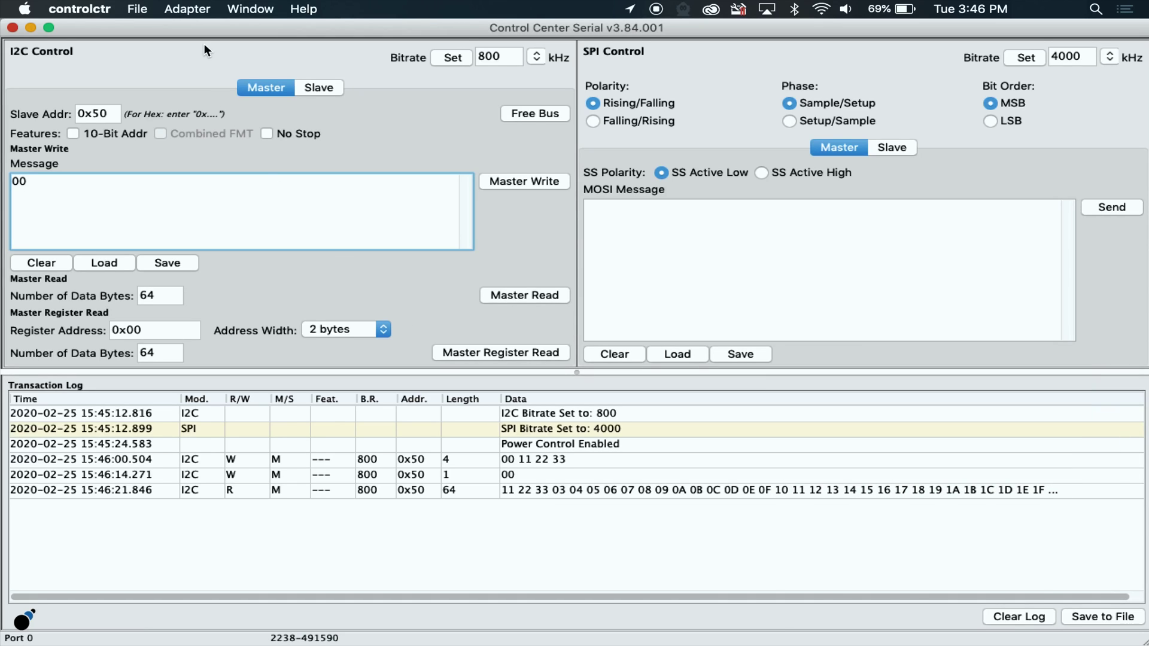
{"action": "left_click", "coordinate": [187, 9]}
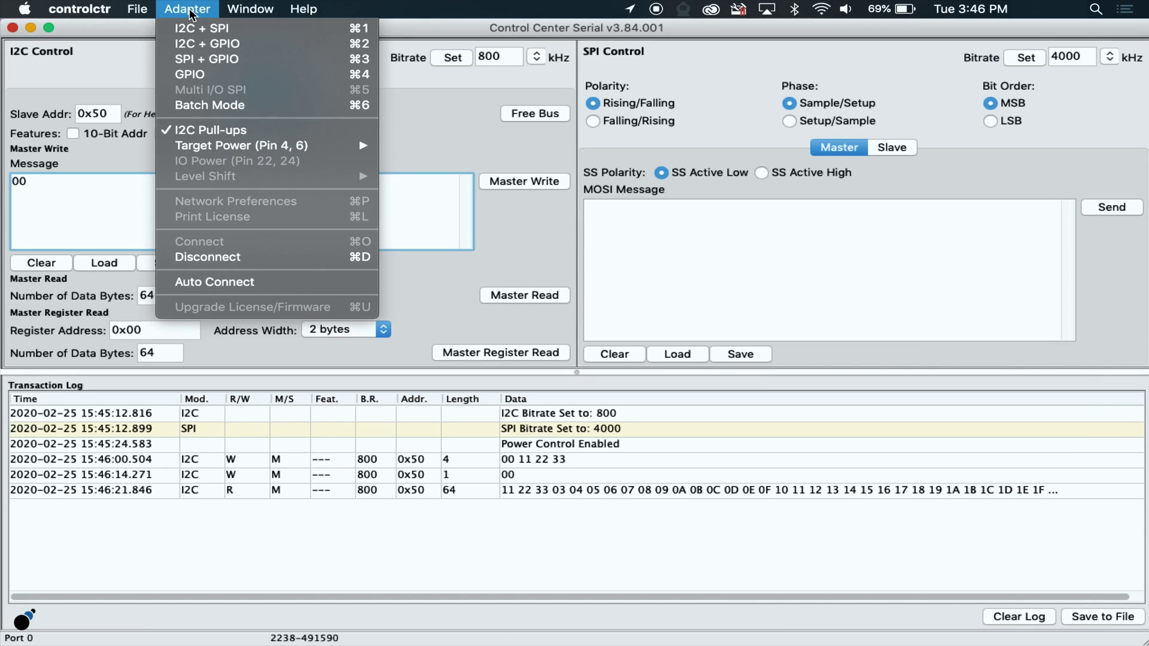
{"action": "left_click", "coordinate": [209, 105]}
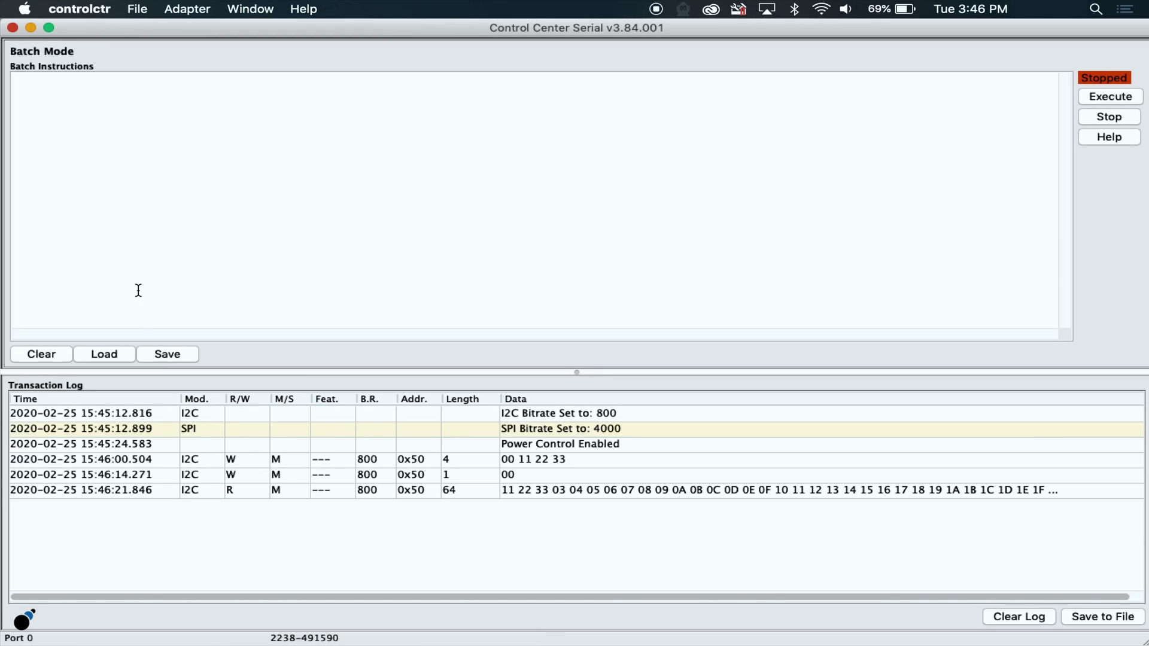
{"action": "left_click", "coordinate": [105, 353]}
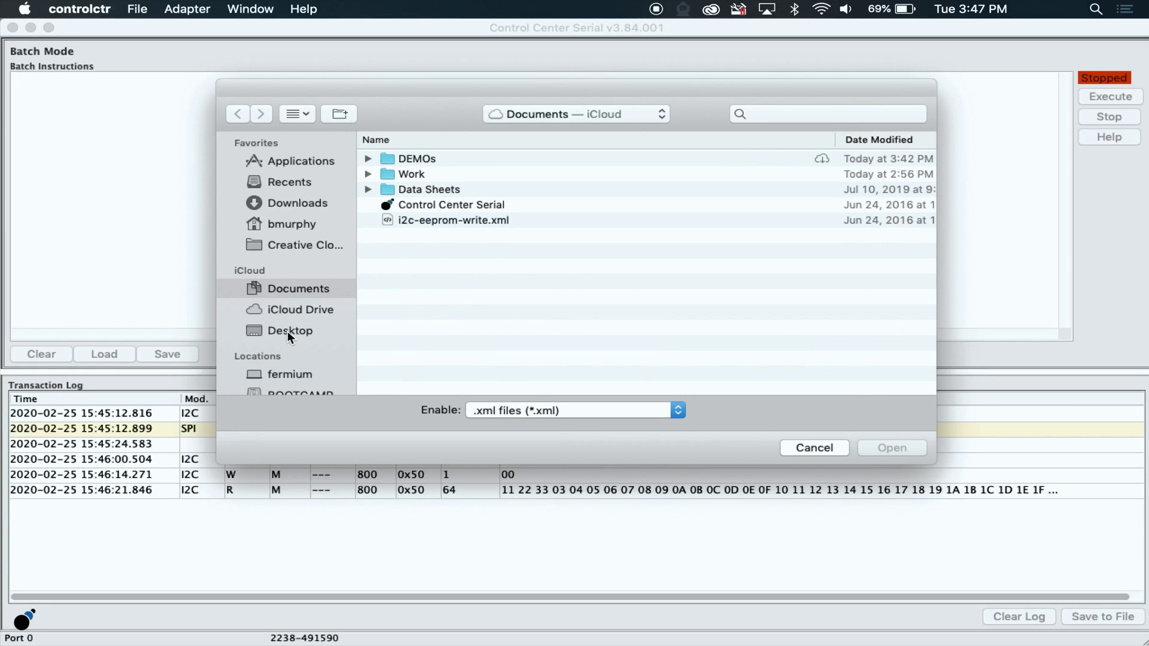
{"action": "left_click", "coordinate": [287, 332]}
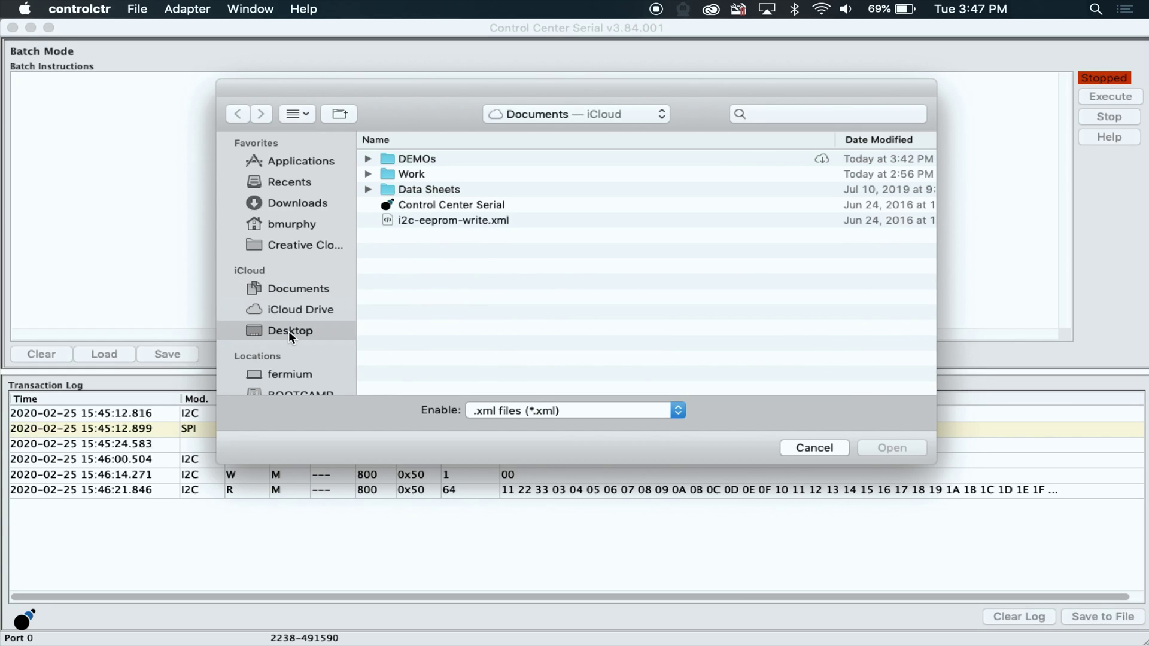
{"action": "left_click", "coordinate": [442, 217]}
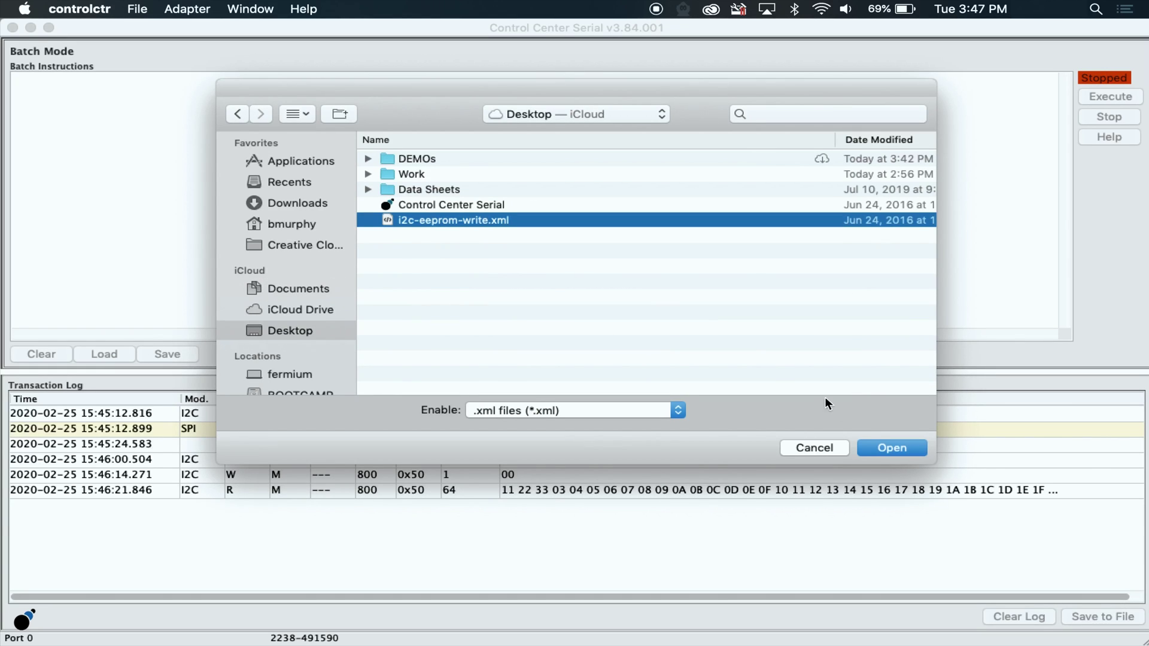
{"action": "left_click", "coordinate": [890, 448]}
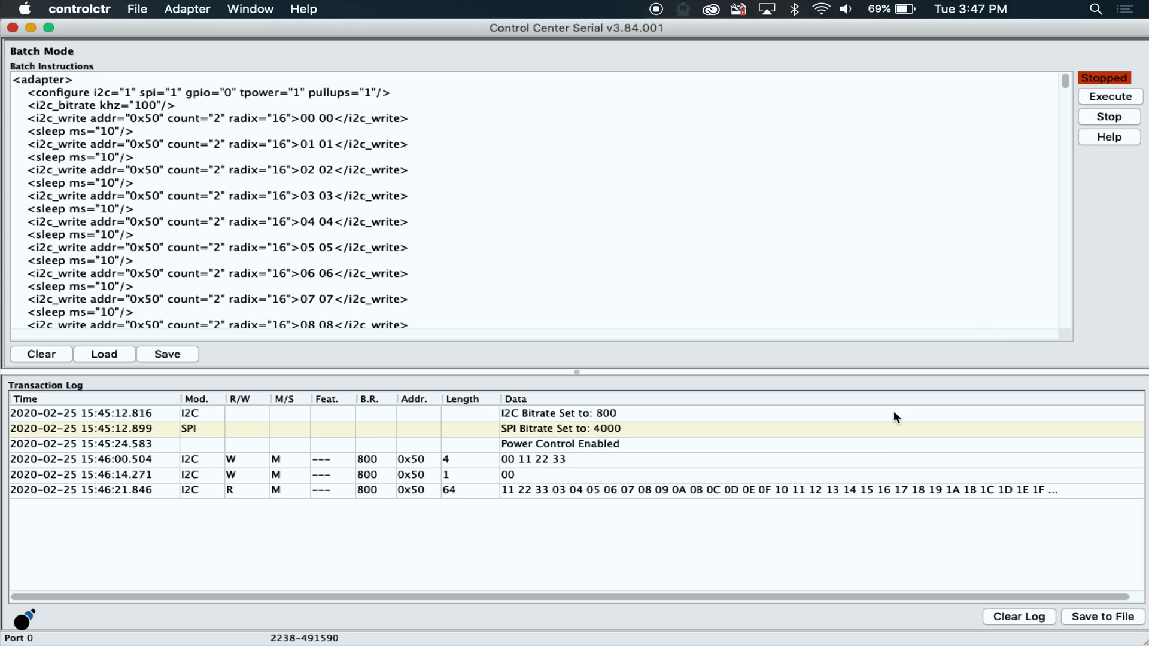
{"action": "left_click", "coordinate": [1115, 134]}
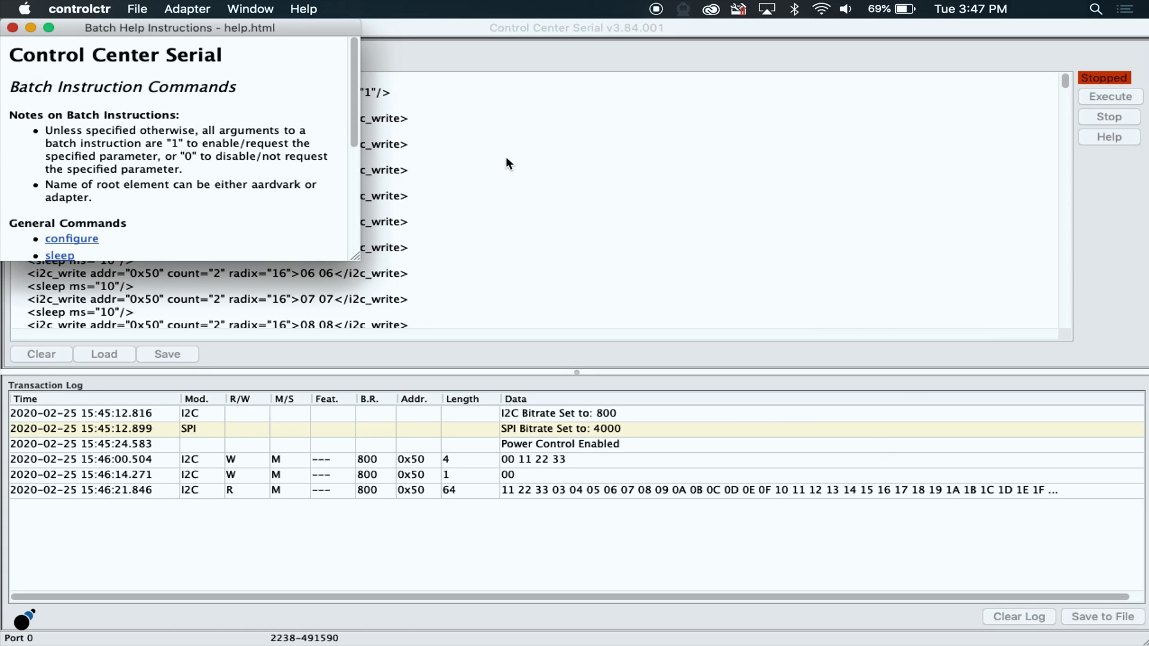
{"action": "scroll", "coordinate": [256, 173], "scroll_direction": "down", "scroll_amount": 3}
{"action": "scroll", "coordinate": [256, 173], "scroll_direction": "down", "scroll_amount": 3}
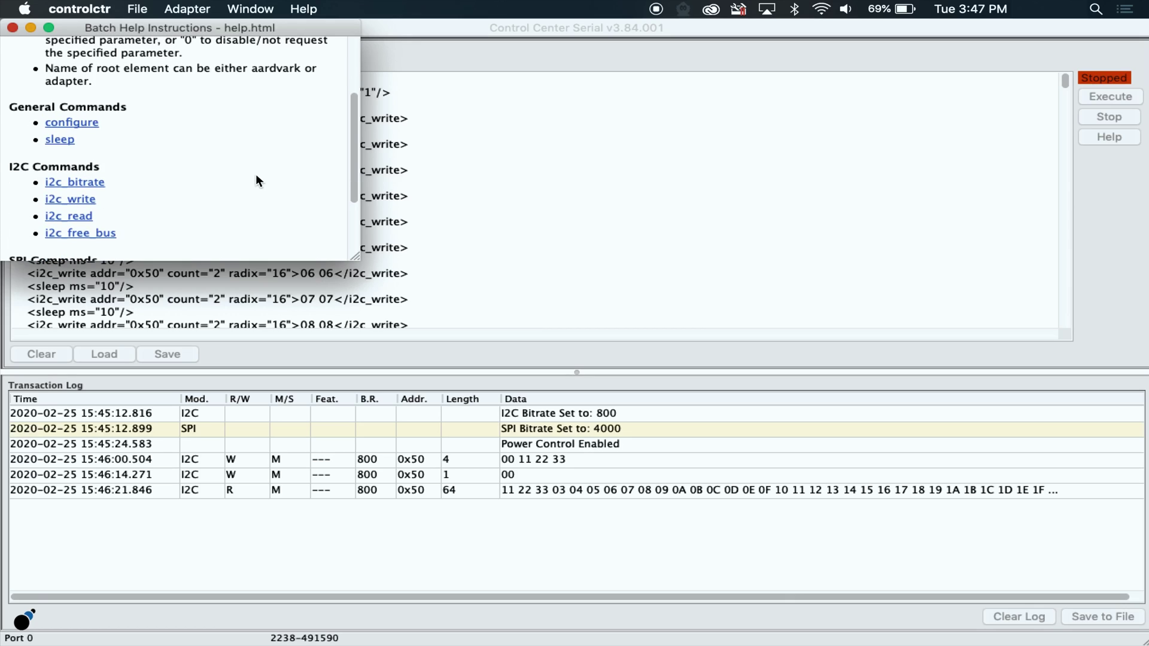
{"action": "scroll", "coordinate": [256, 174], "scroll_direction": "down", "scroll_amount": 2}
{"action": "scroll", "coordinate": [256, 174], "scroll_direction": "down", "scroll_amount": 3}
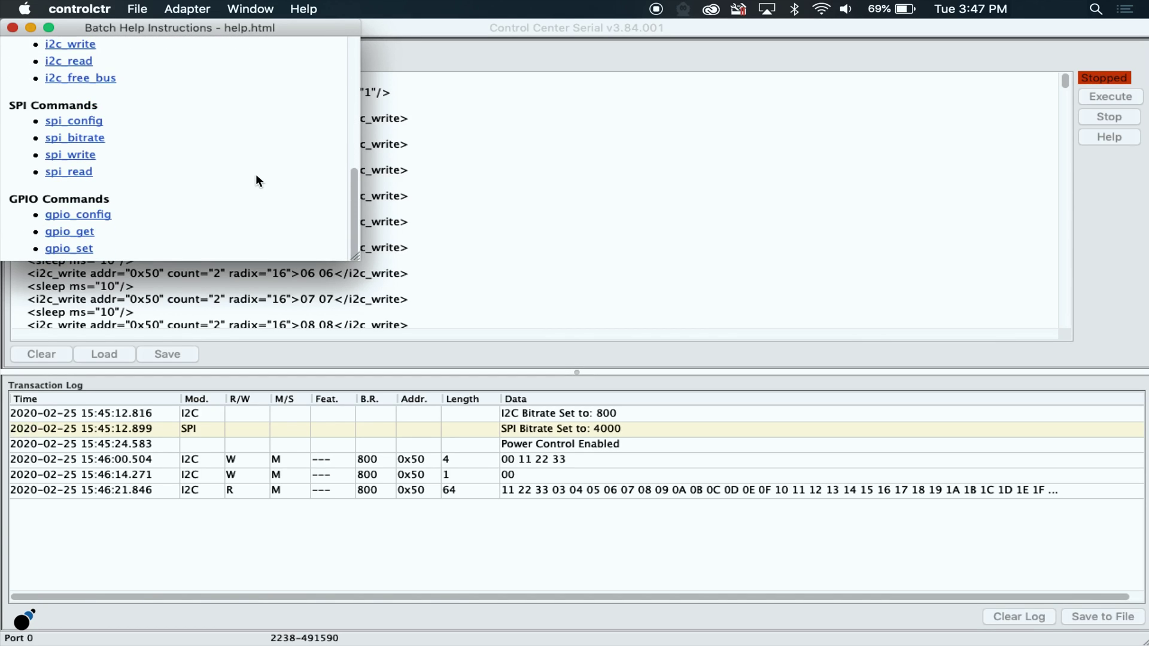
- Dismiss the batch command reference and execute the i2c-eeprom-write.xml script
{"action": "left_click", "coordinate": [13, 28]}
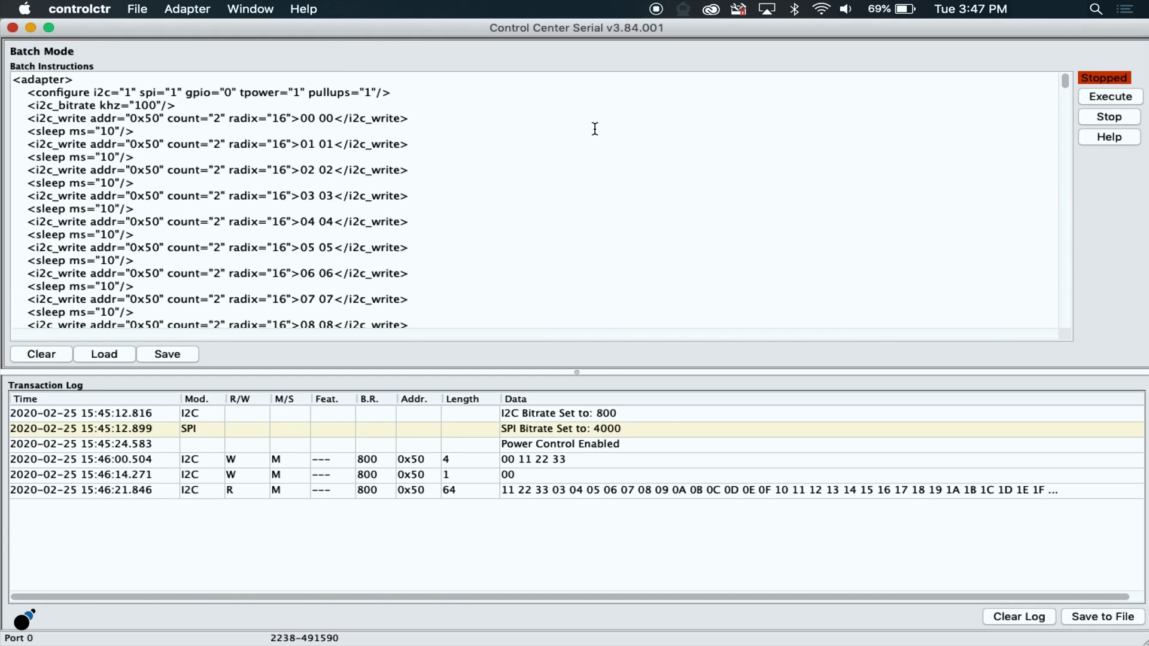
{"action": "left_click", "coordinate": [1103, 95]}
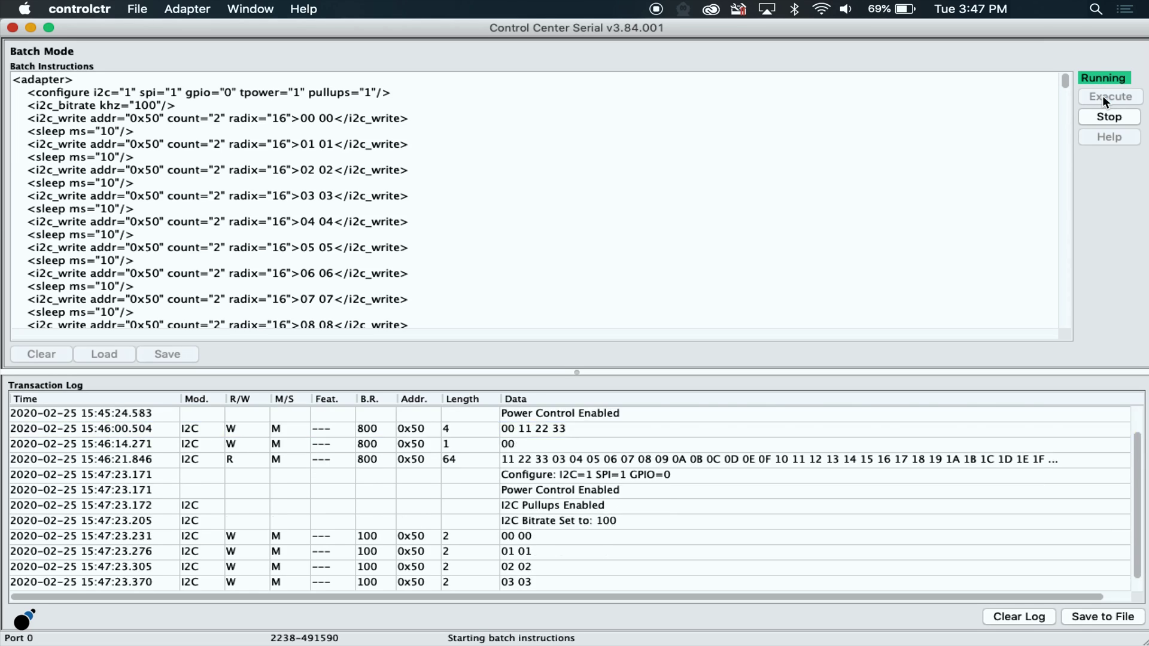